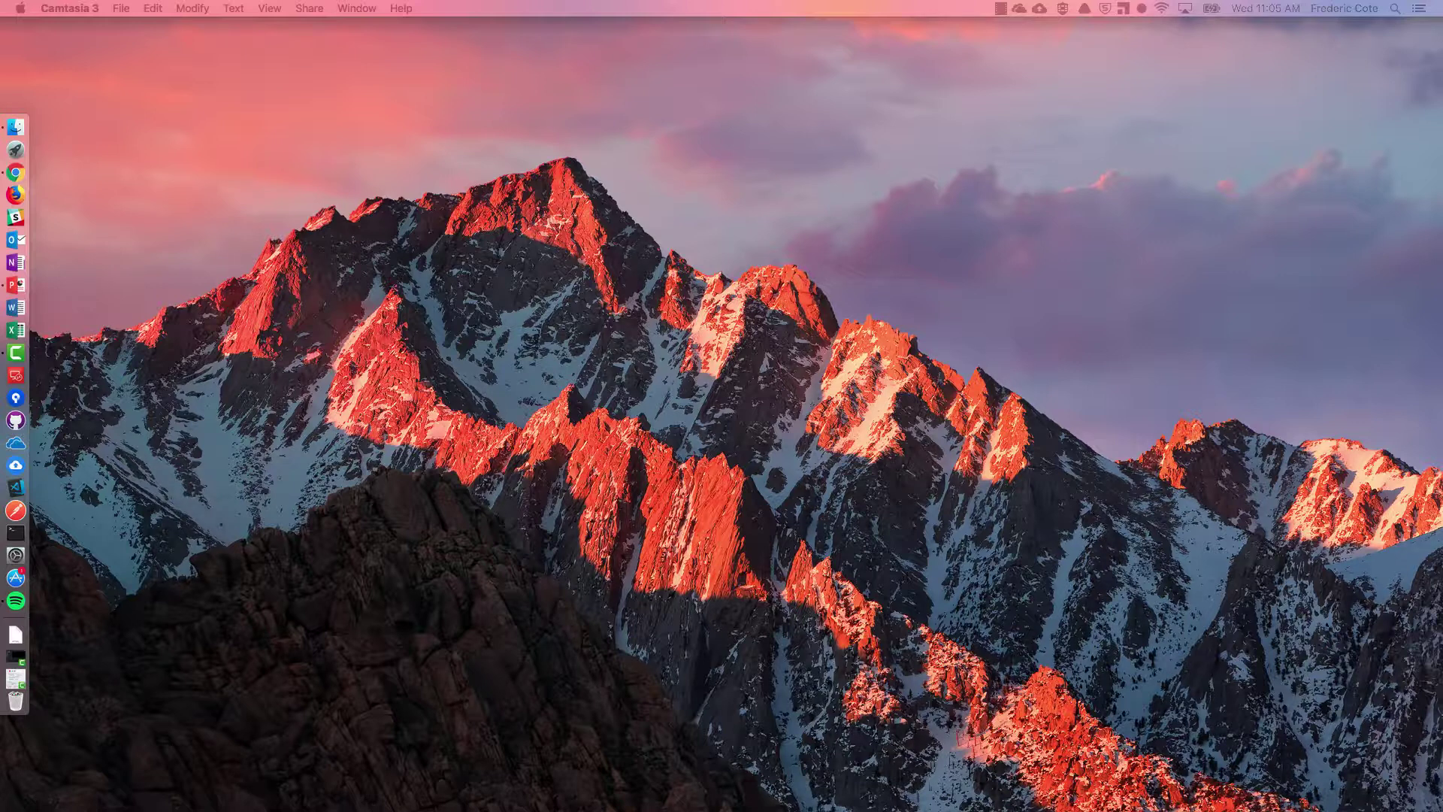
- Open Sample Coveo Interface.html from the Downloads folder in Chrome
click(9, 133)
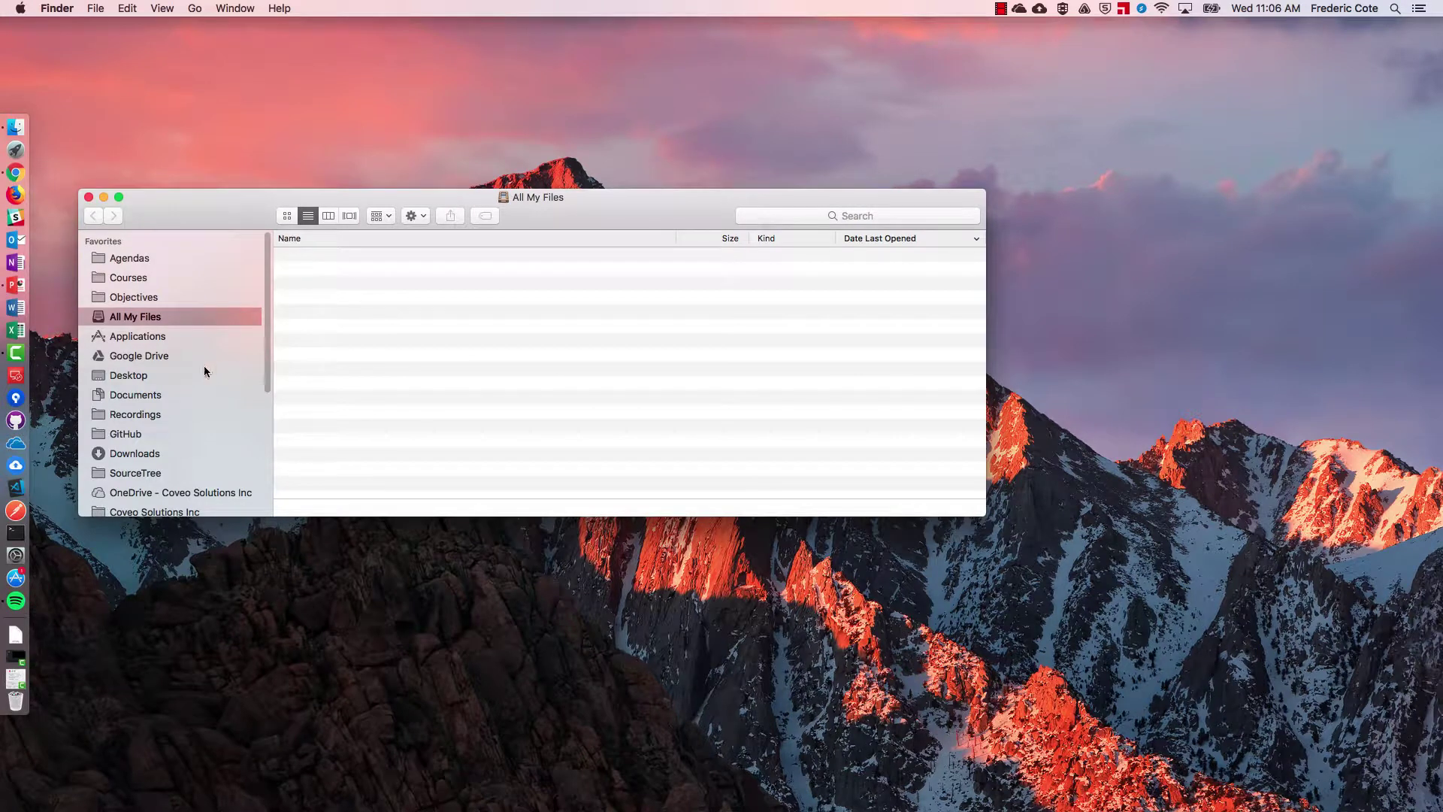
click(134, 455)
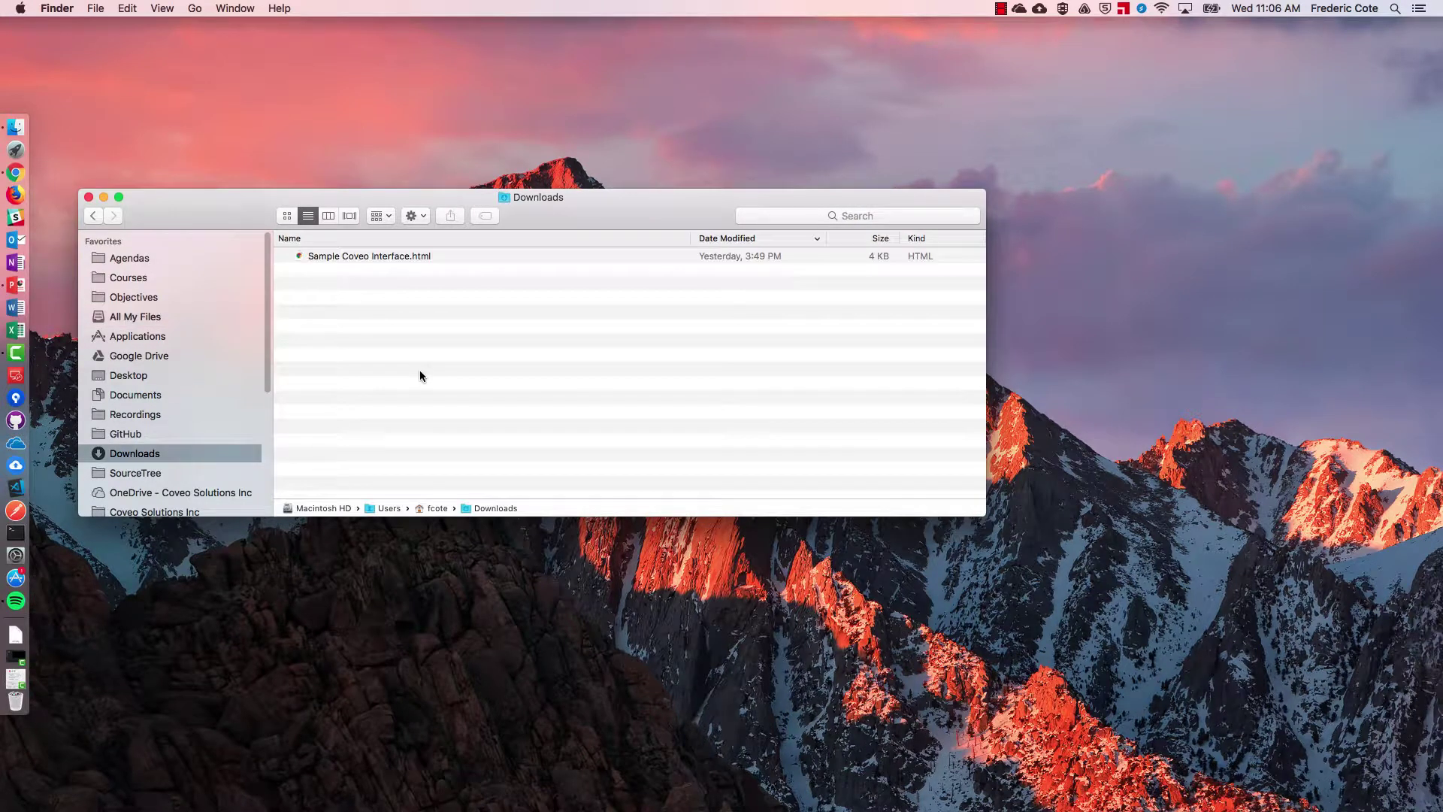
right_click(365, 252)
mouse_move(526, 273)
click(622, 278)
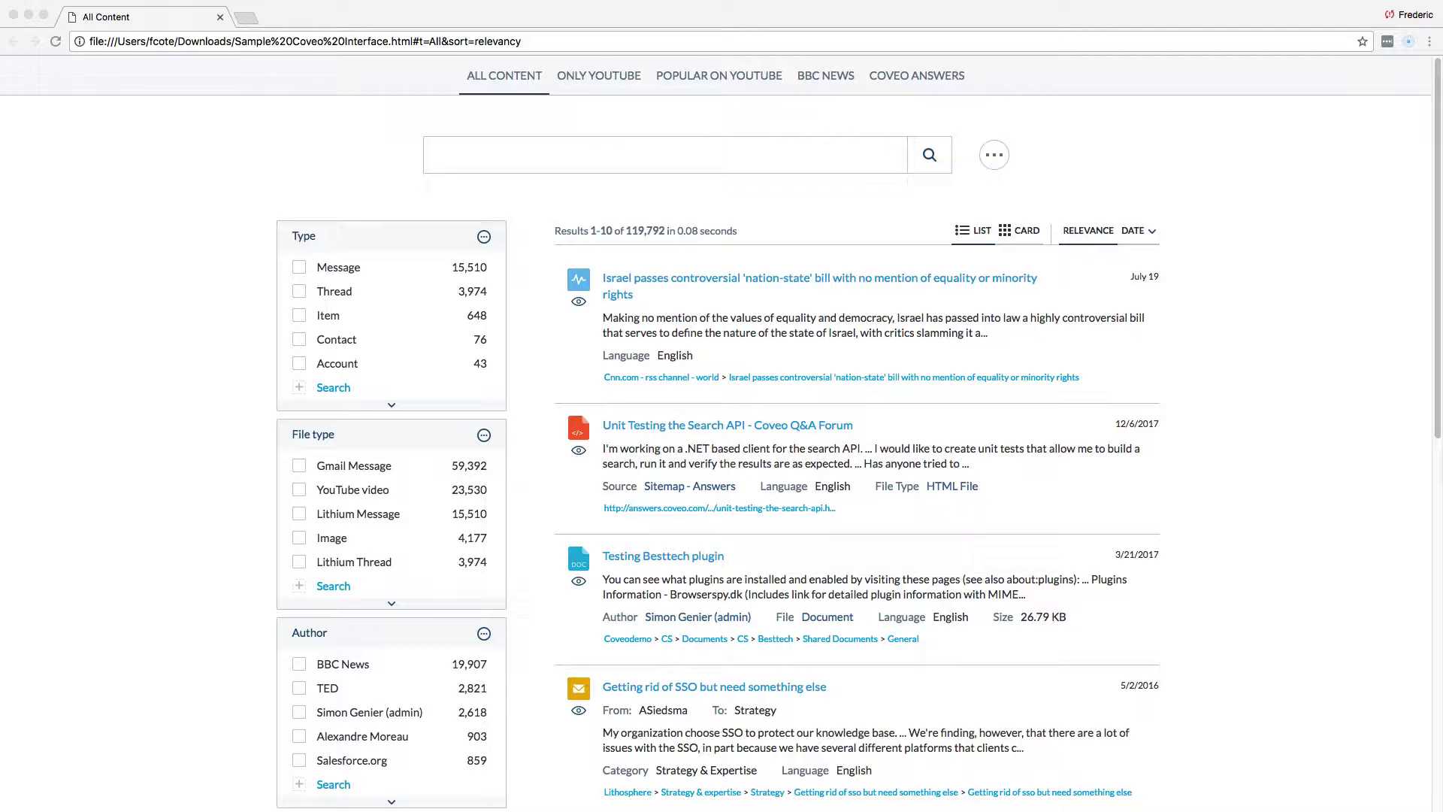
- Open the first search result, the CNN article, in a new tab, view it and return to the search page
click(675, 278)
super+click(666, 281)
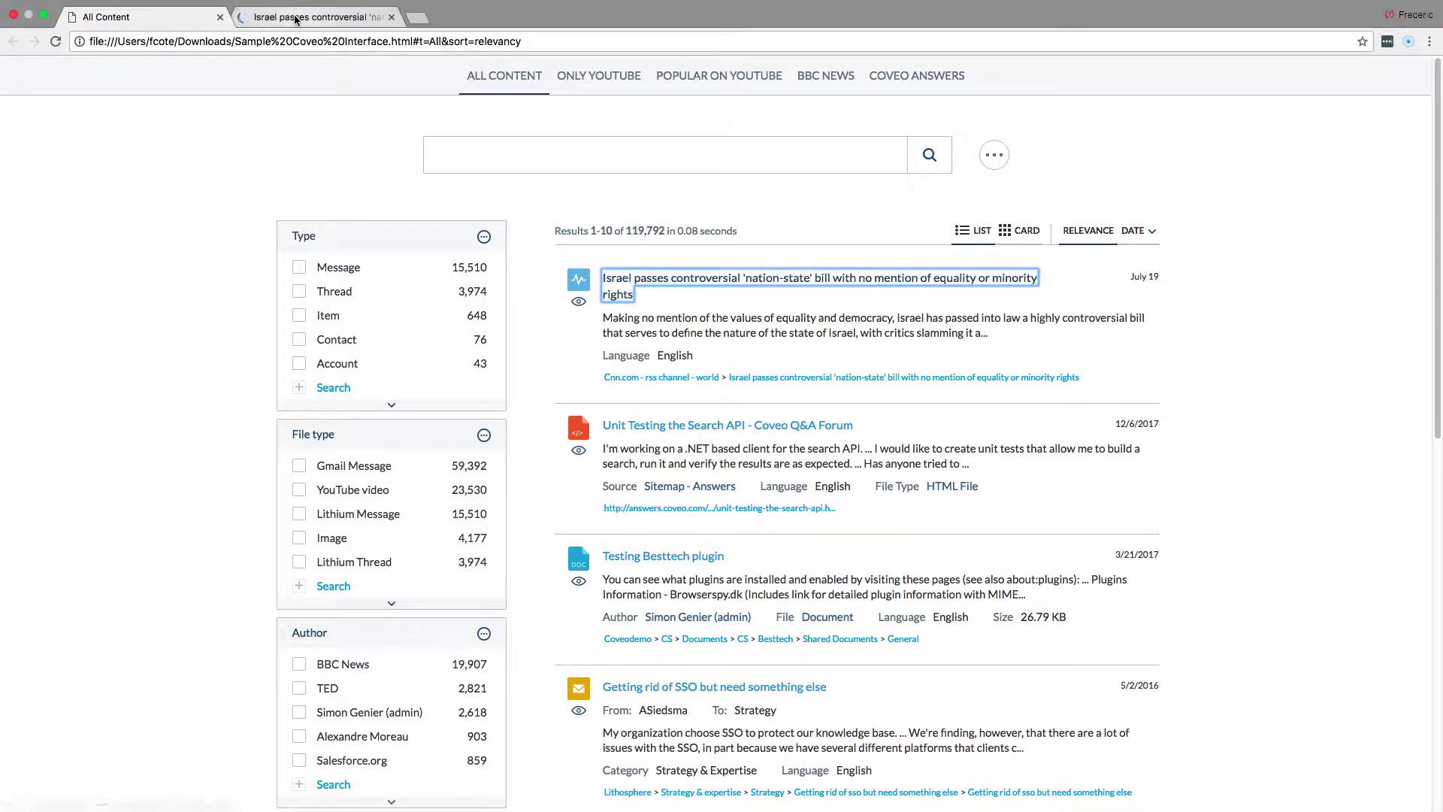
key(ctrl+Tab)
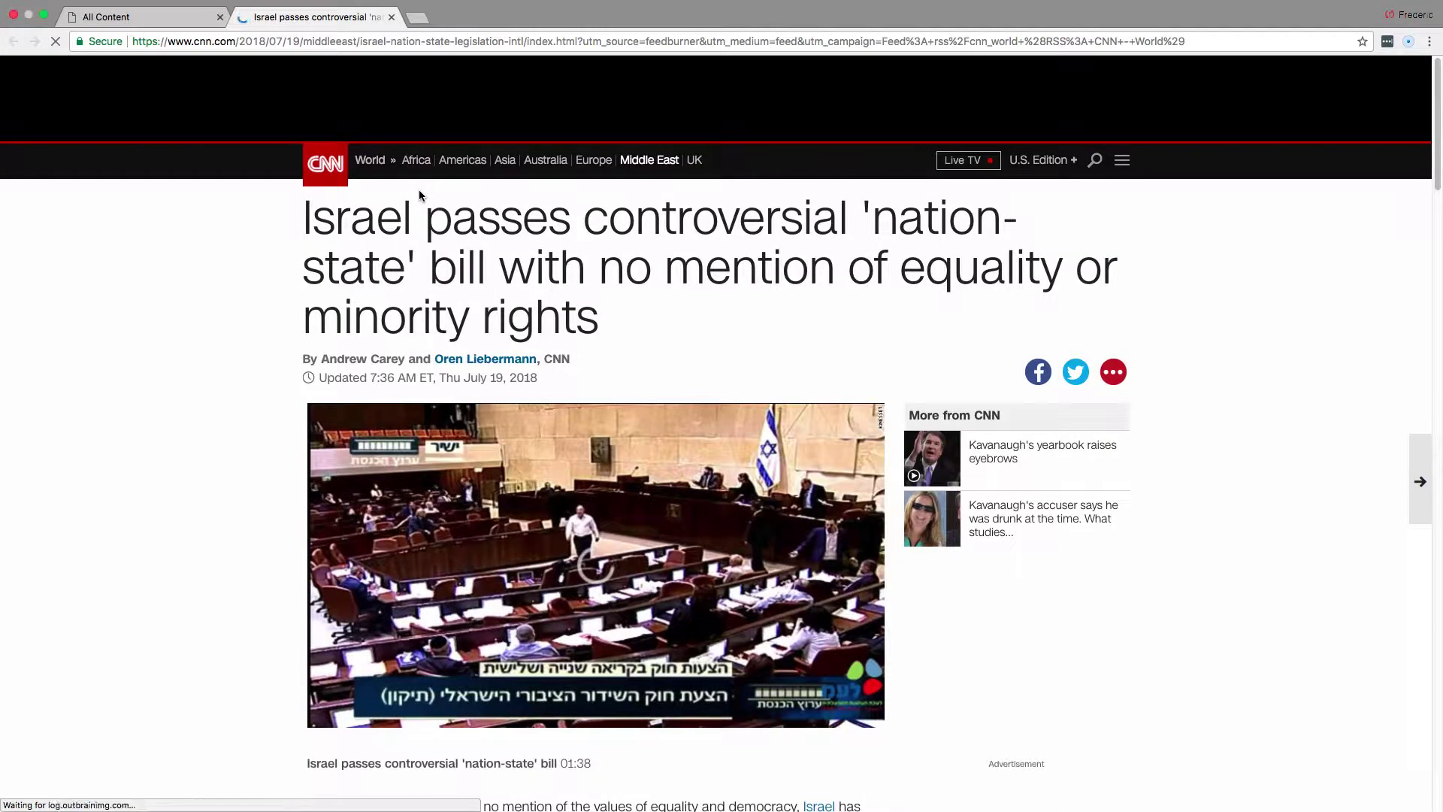
click(198, 25)
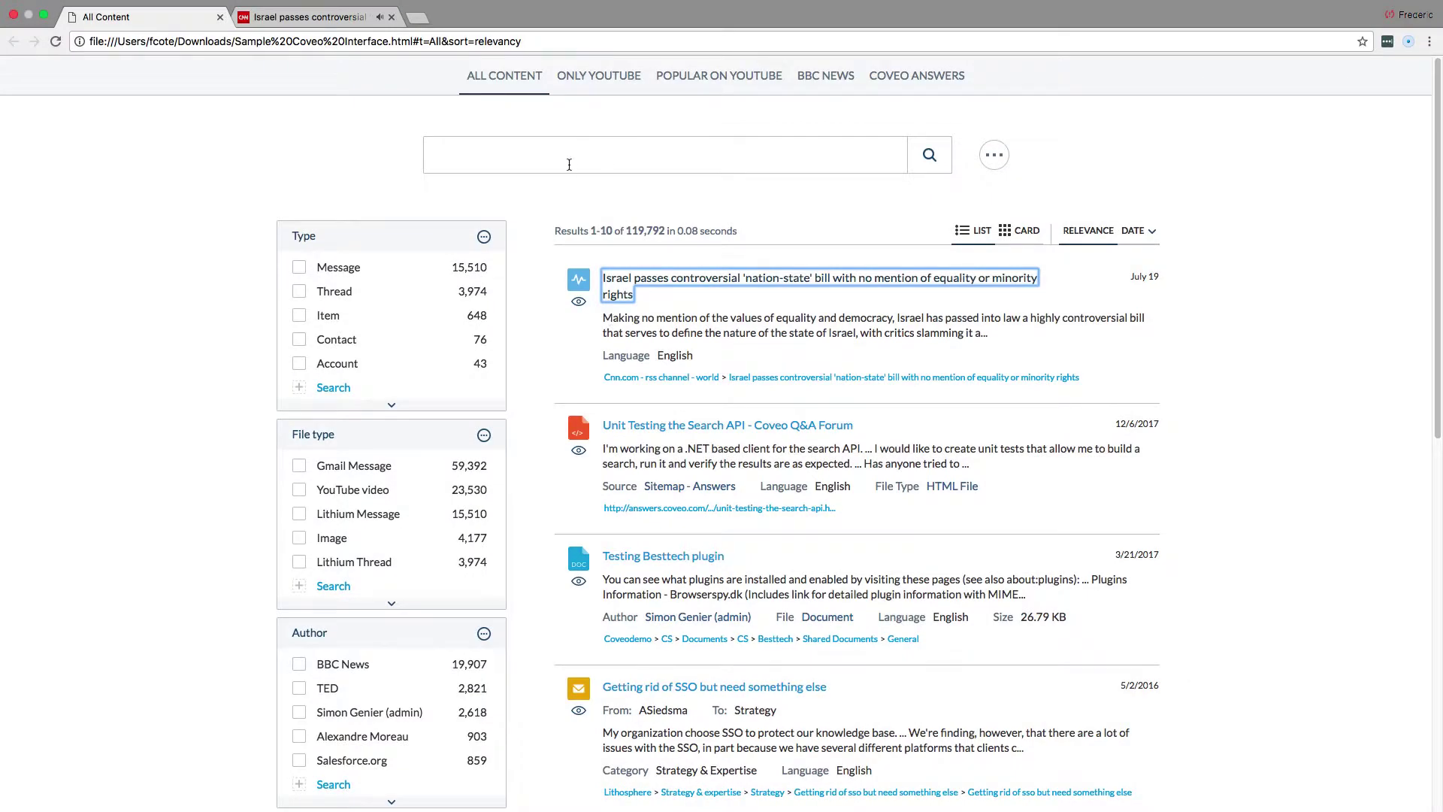
- Search all content for "bbc"
click(569, 164)
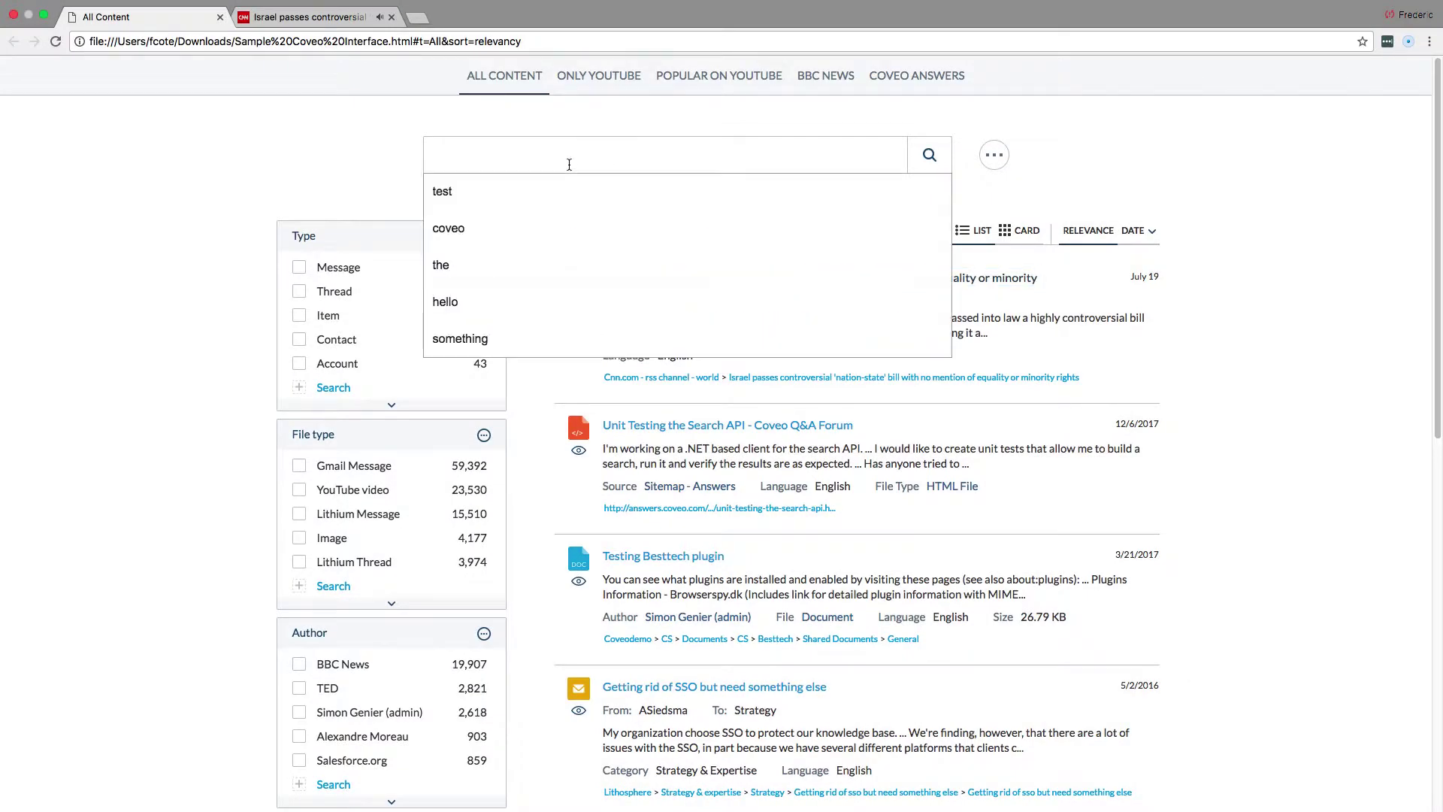
text(bbc)
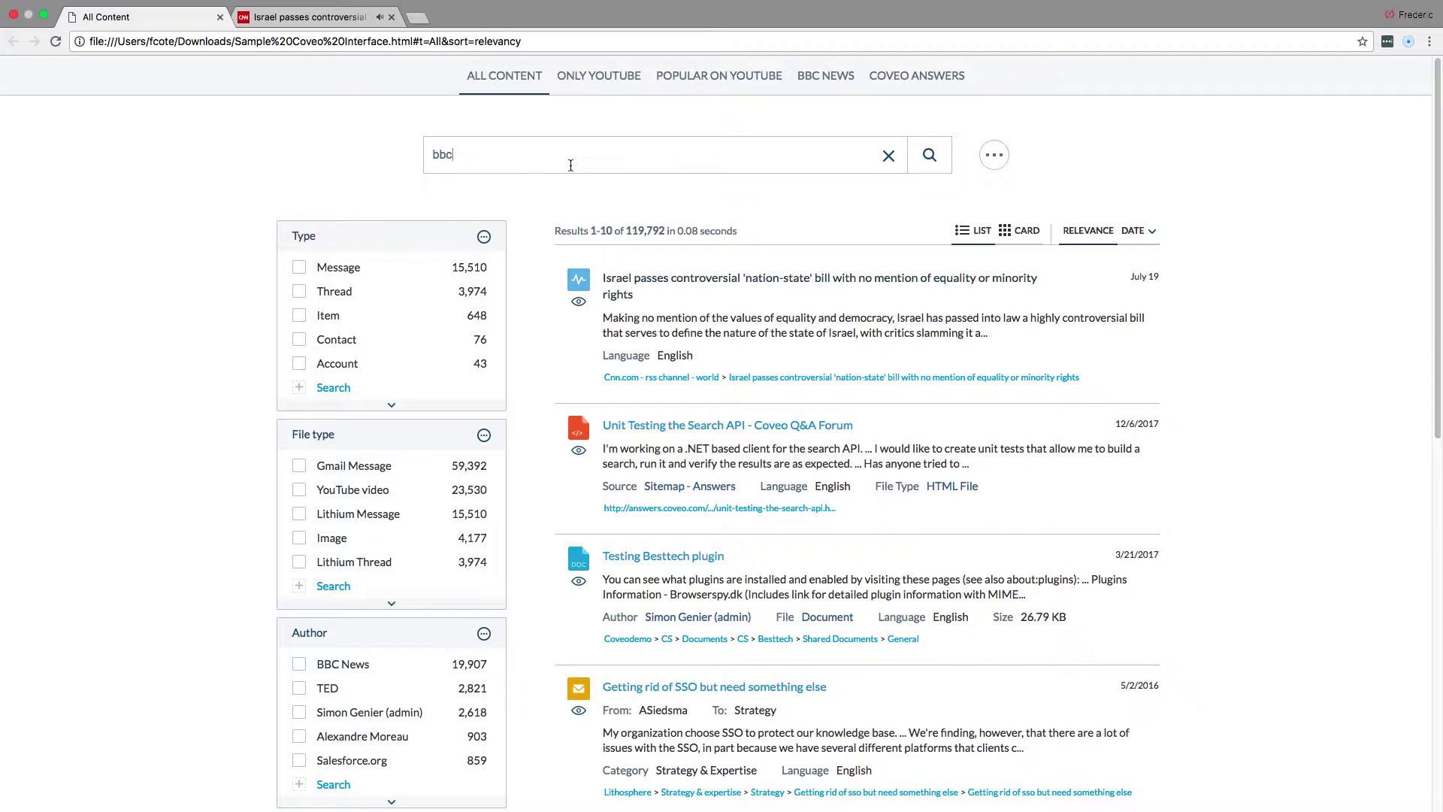
key(Return)
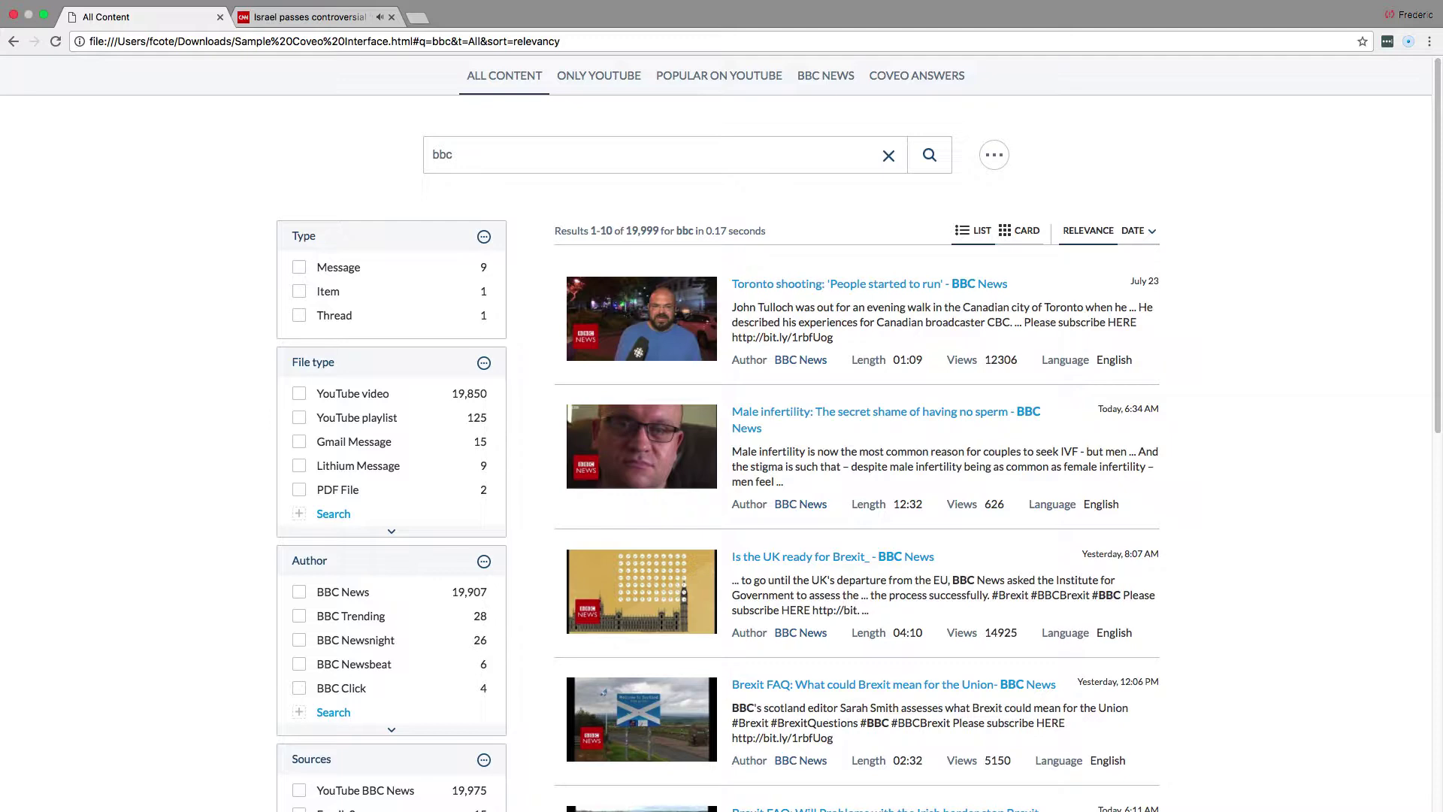
- Extend the query to "bbc england" and sort the results by date
click(516, 150)
text(england)
key(Return)
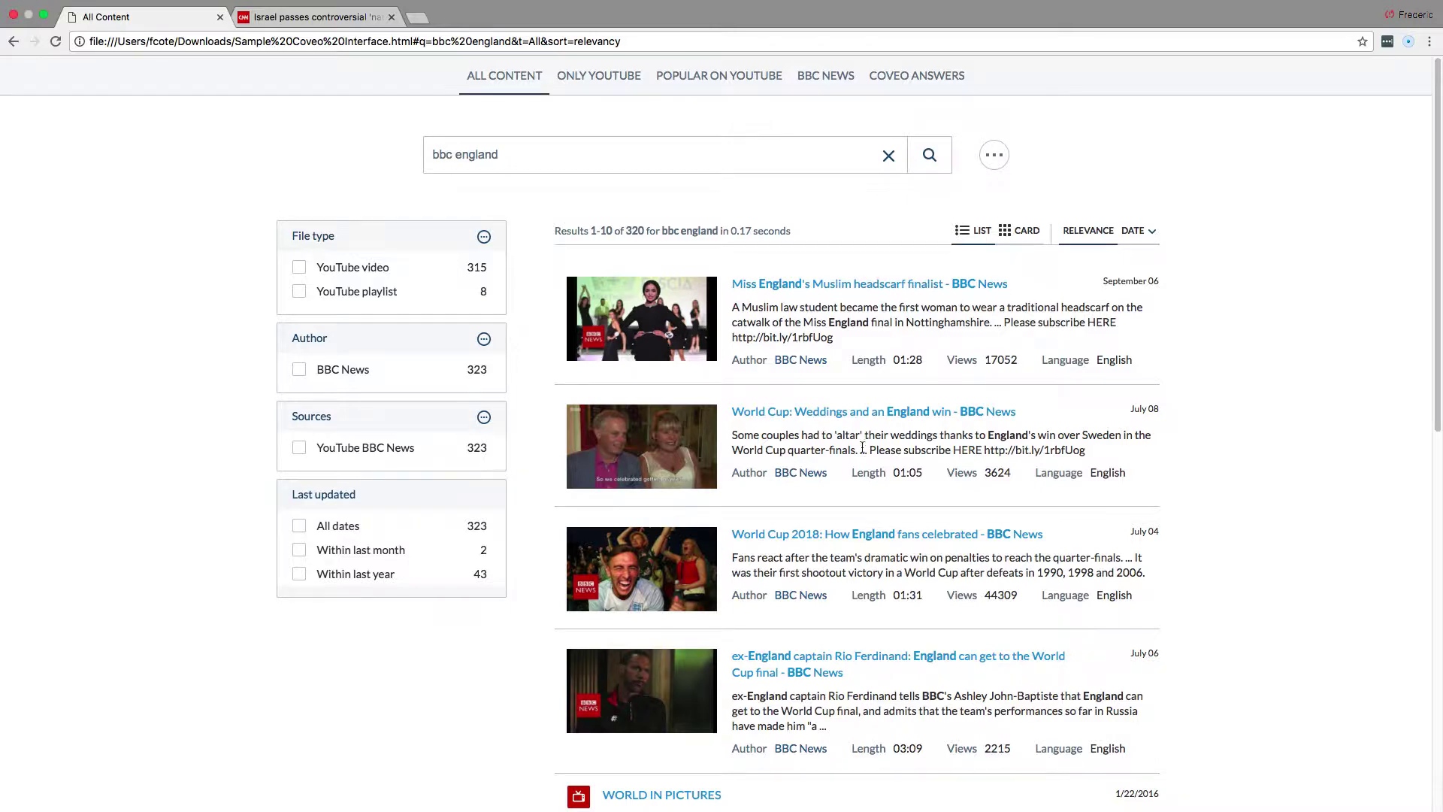
click(1132, 231)
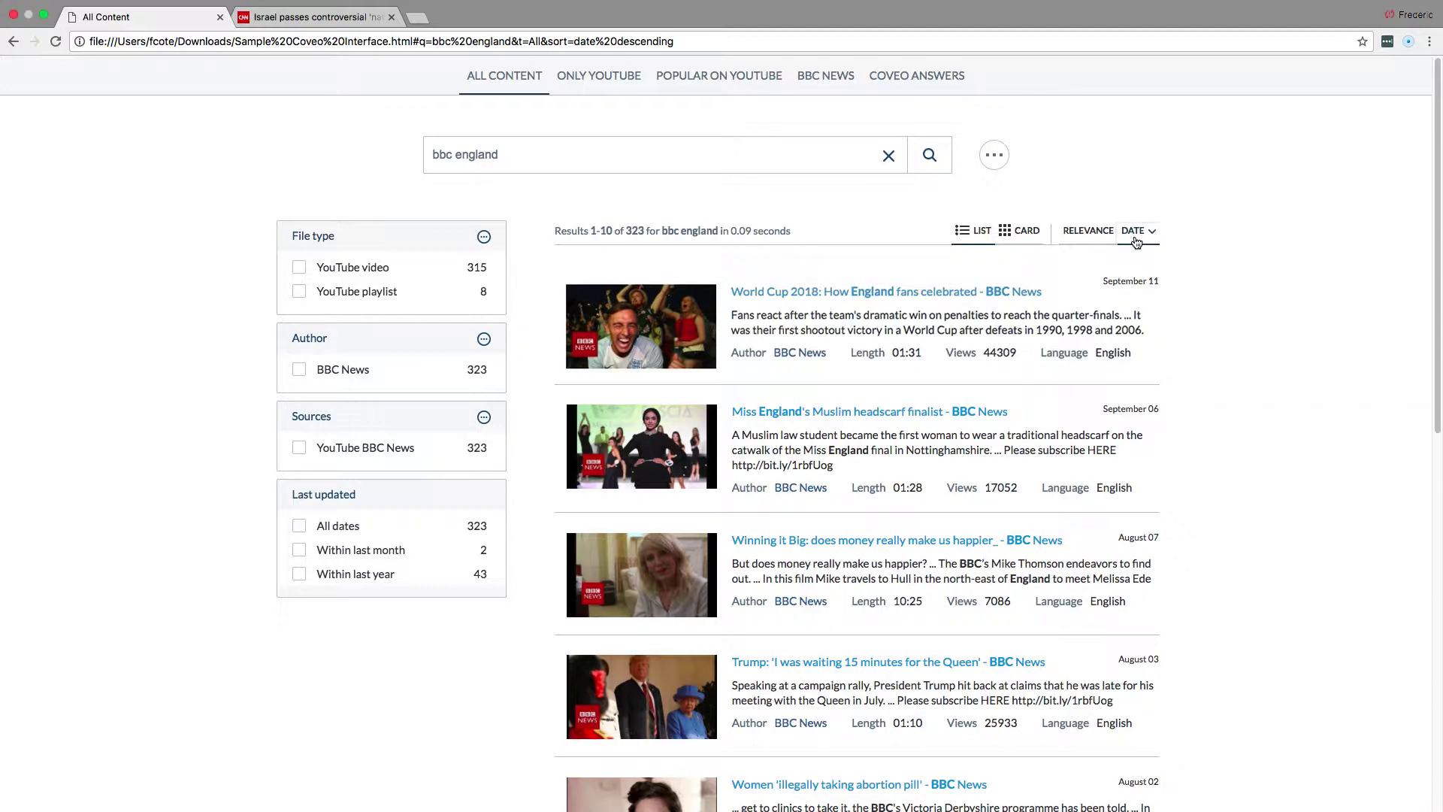
drag(1160, 281, 1102, 281)
click(1102, 281)
- Replace the query with "sitecore facet build" and run the search
click(888, 158)
text(si)
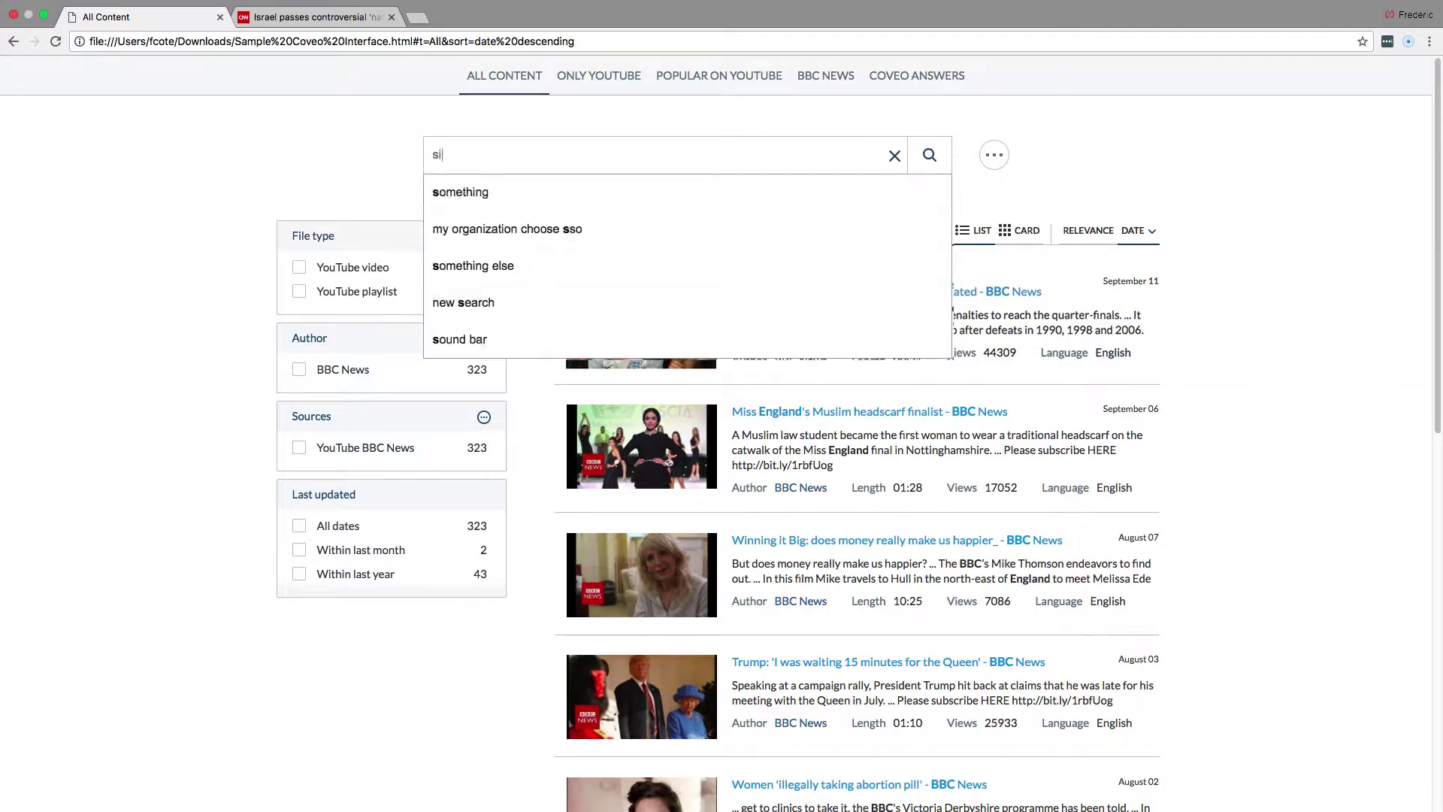
text(tecore facet build)
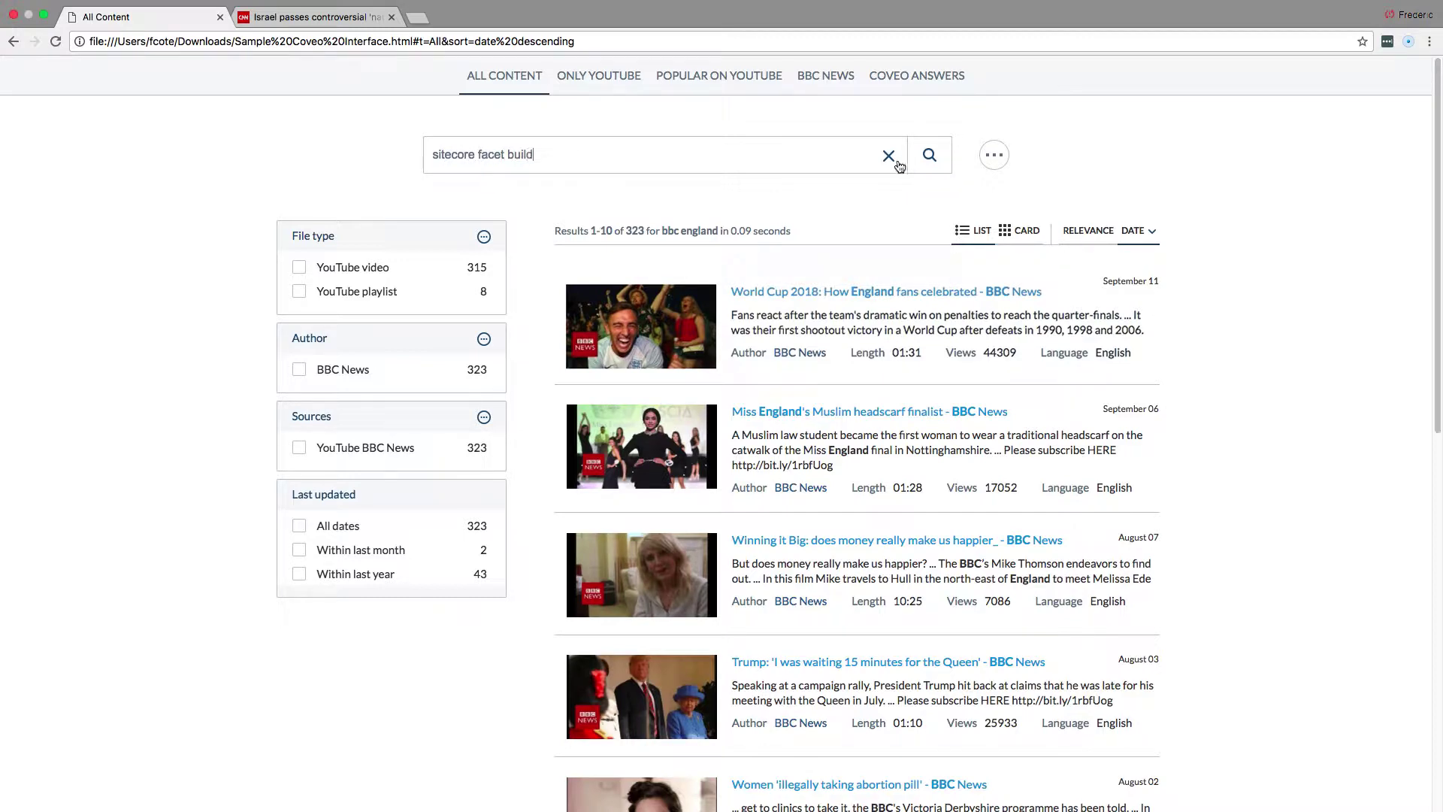
key(Return)
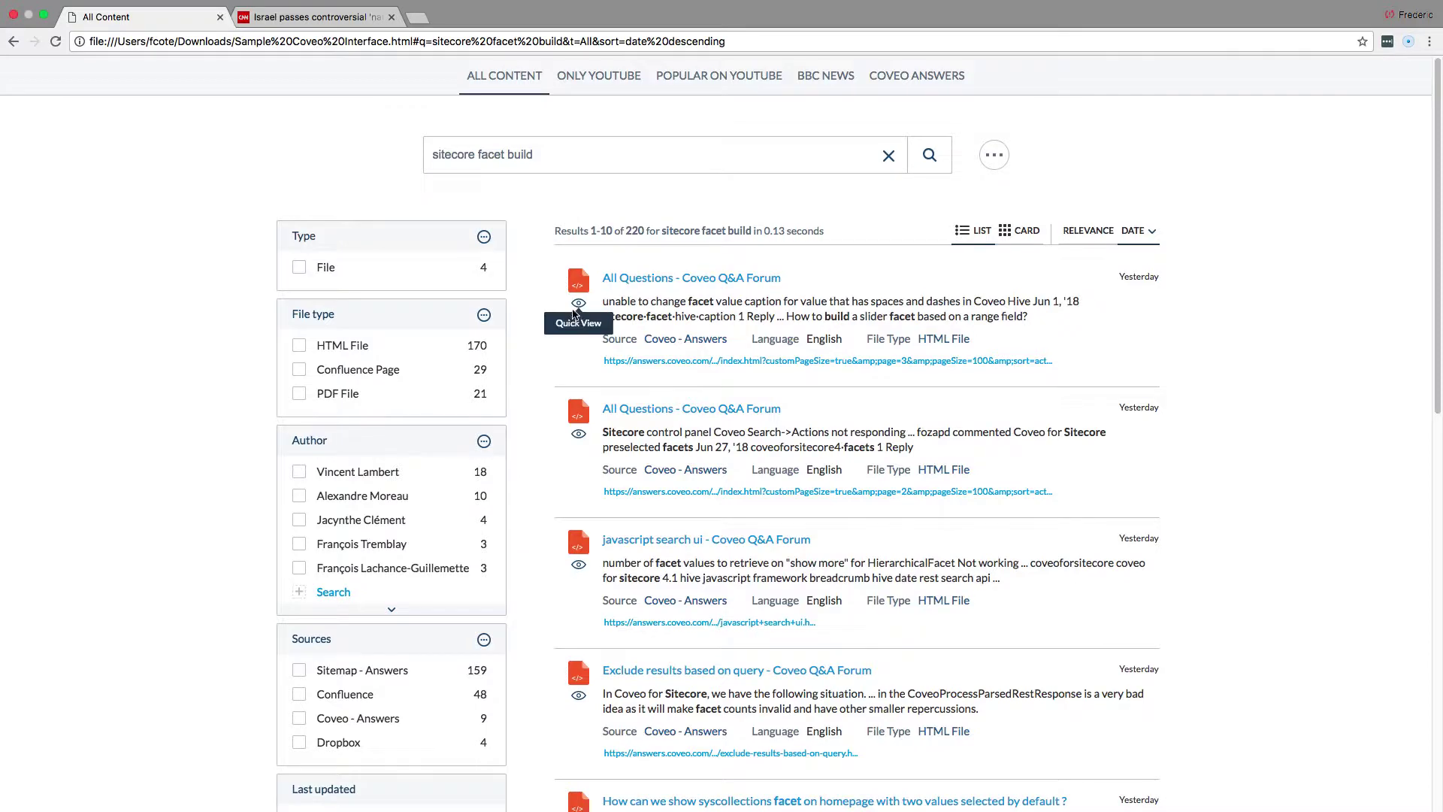
- Compare the Quick View of the first "All Questions - Coveo Q&A Forum" result with its full page, ending back on the results
click(577, 303)
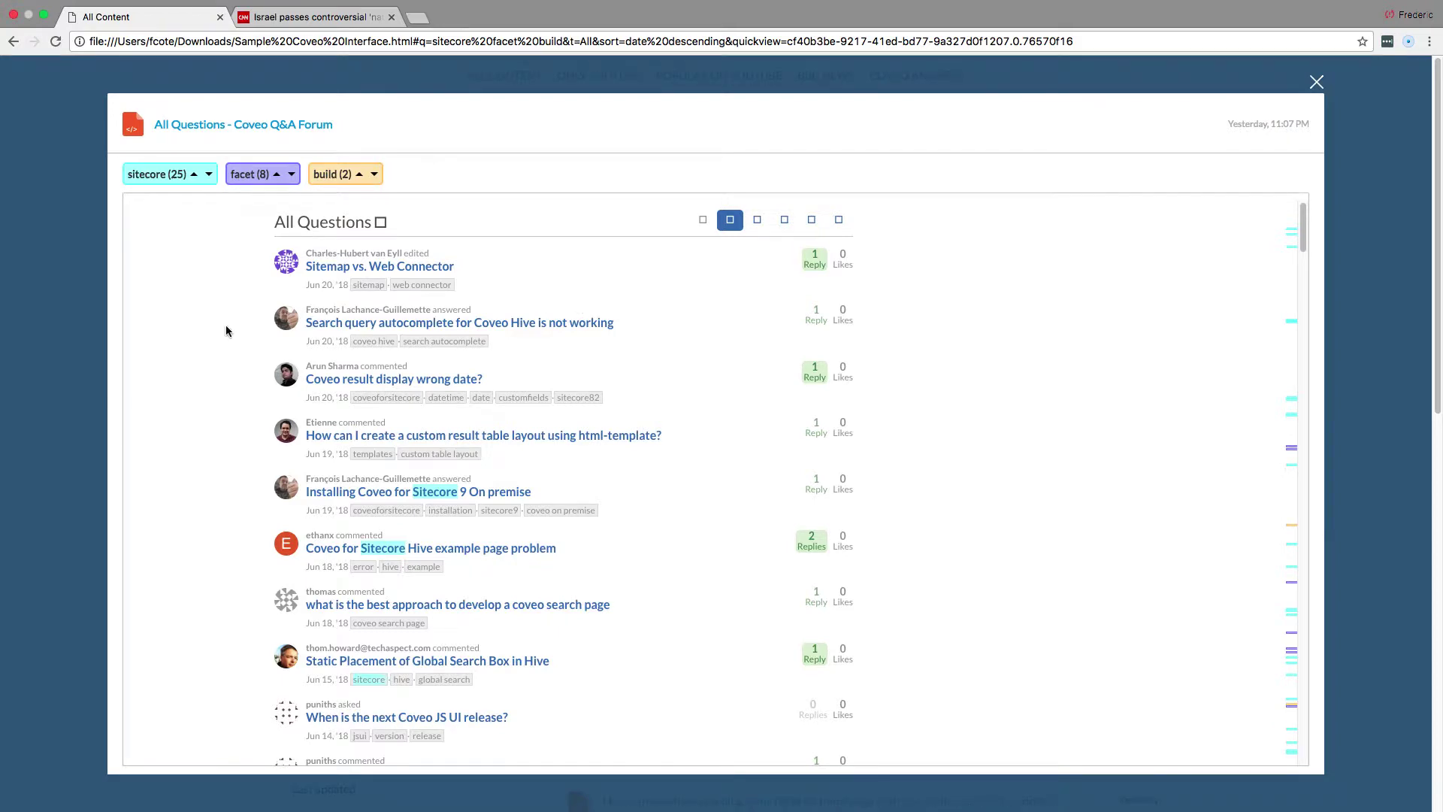
click(92, 327)
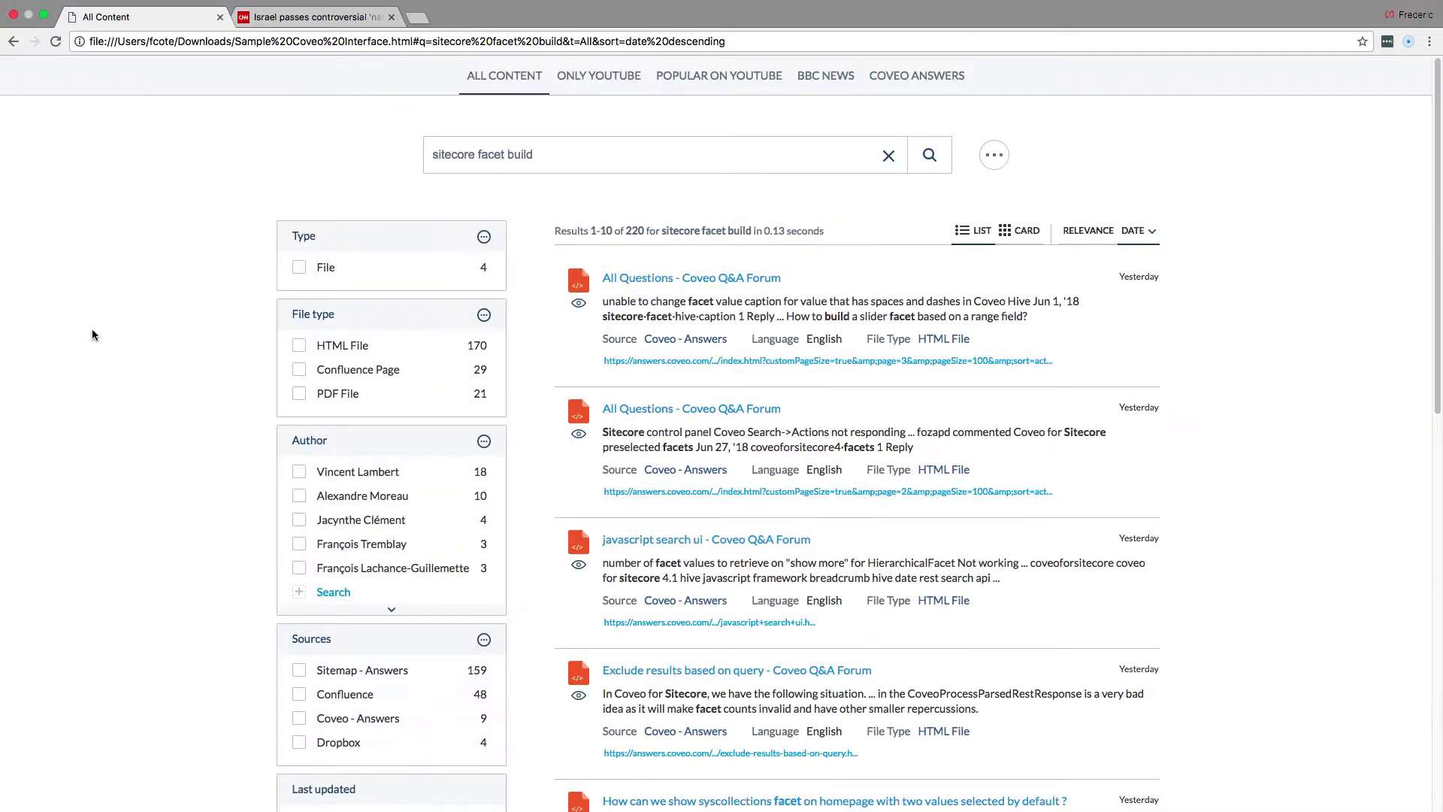
click(710, 278)
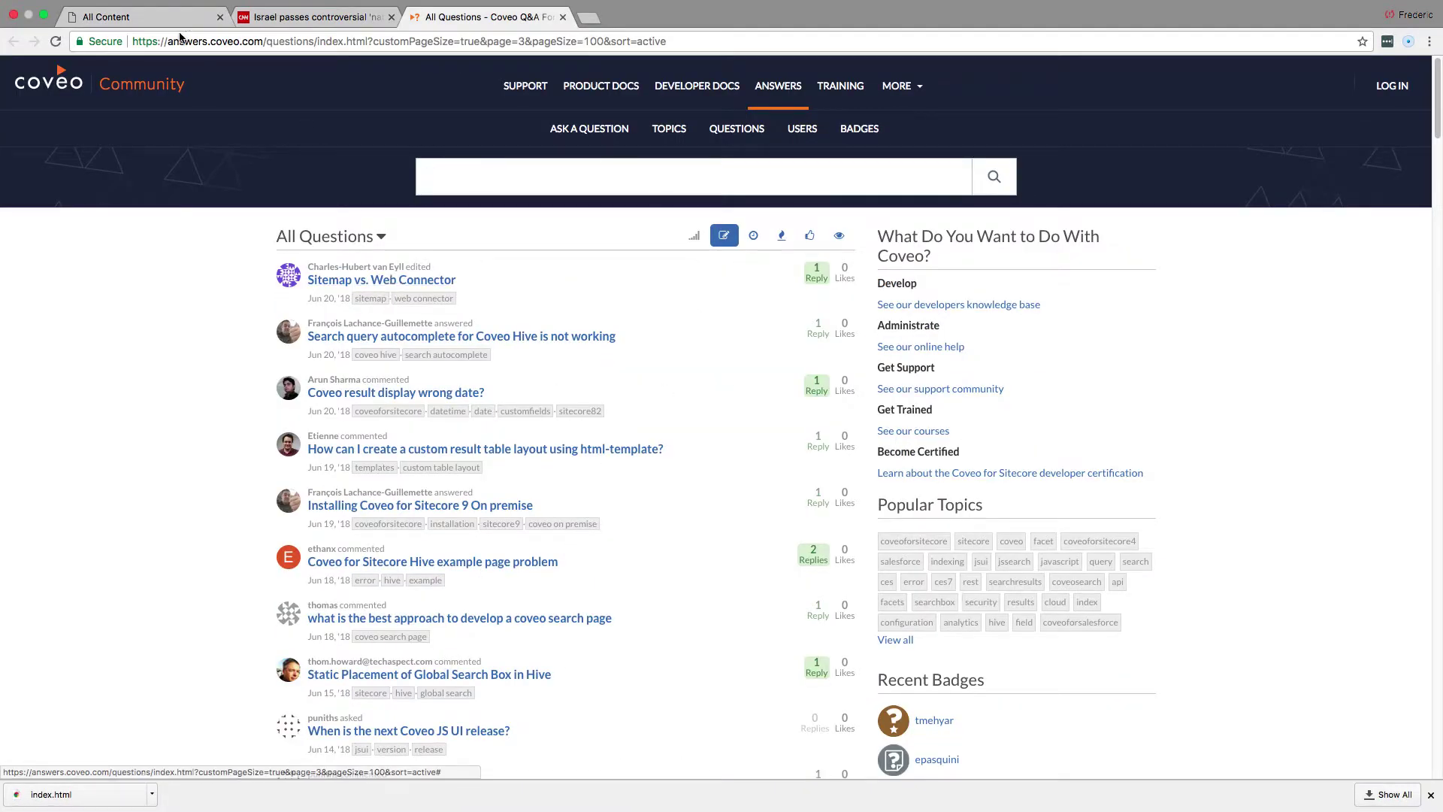
click(178, 18)
click(578, 307)
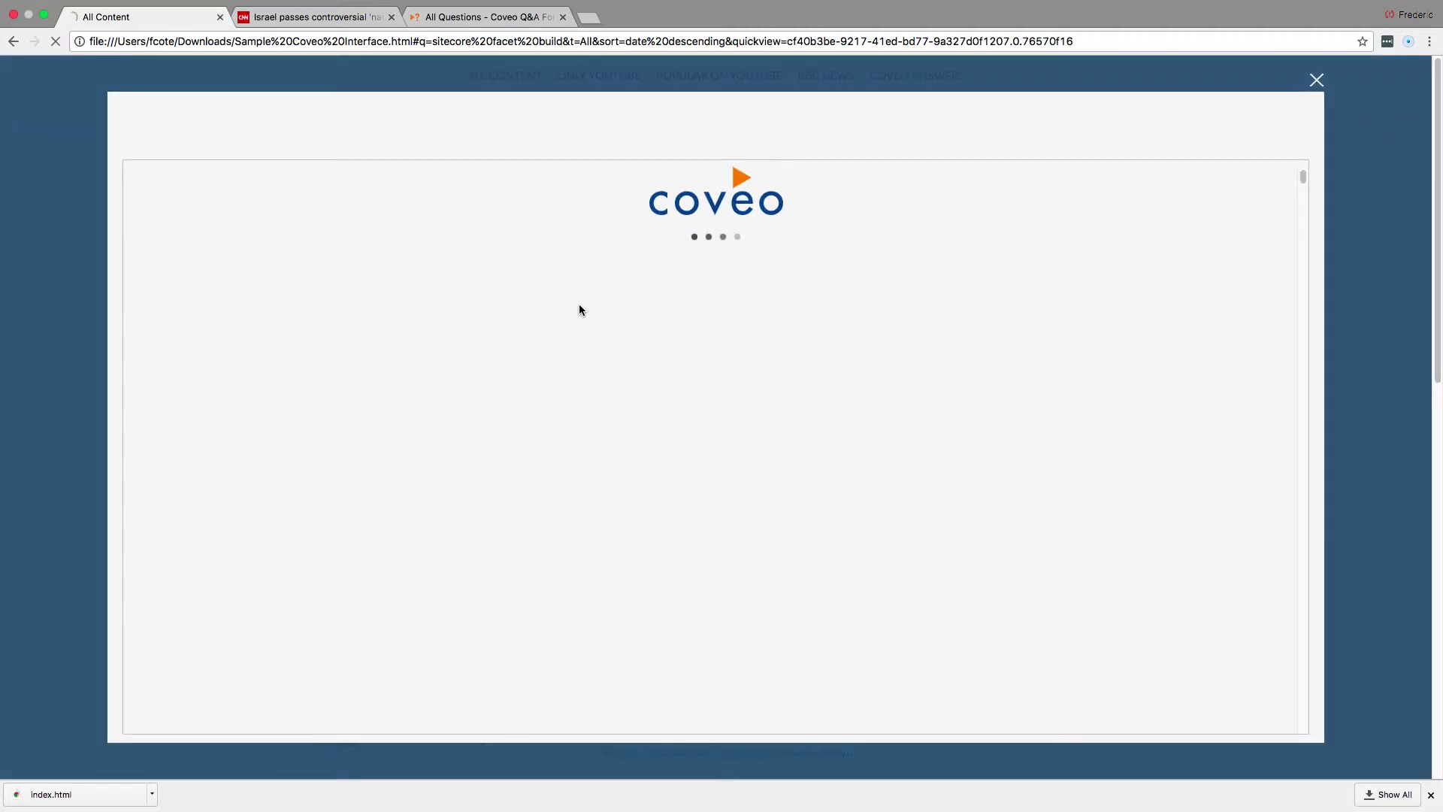
click(51, 284)
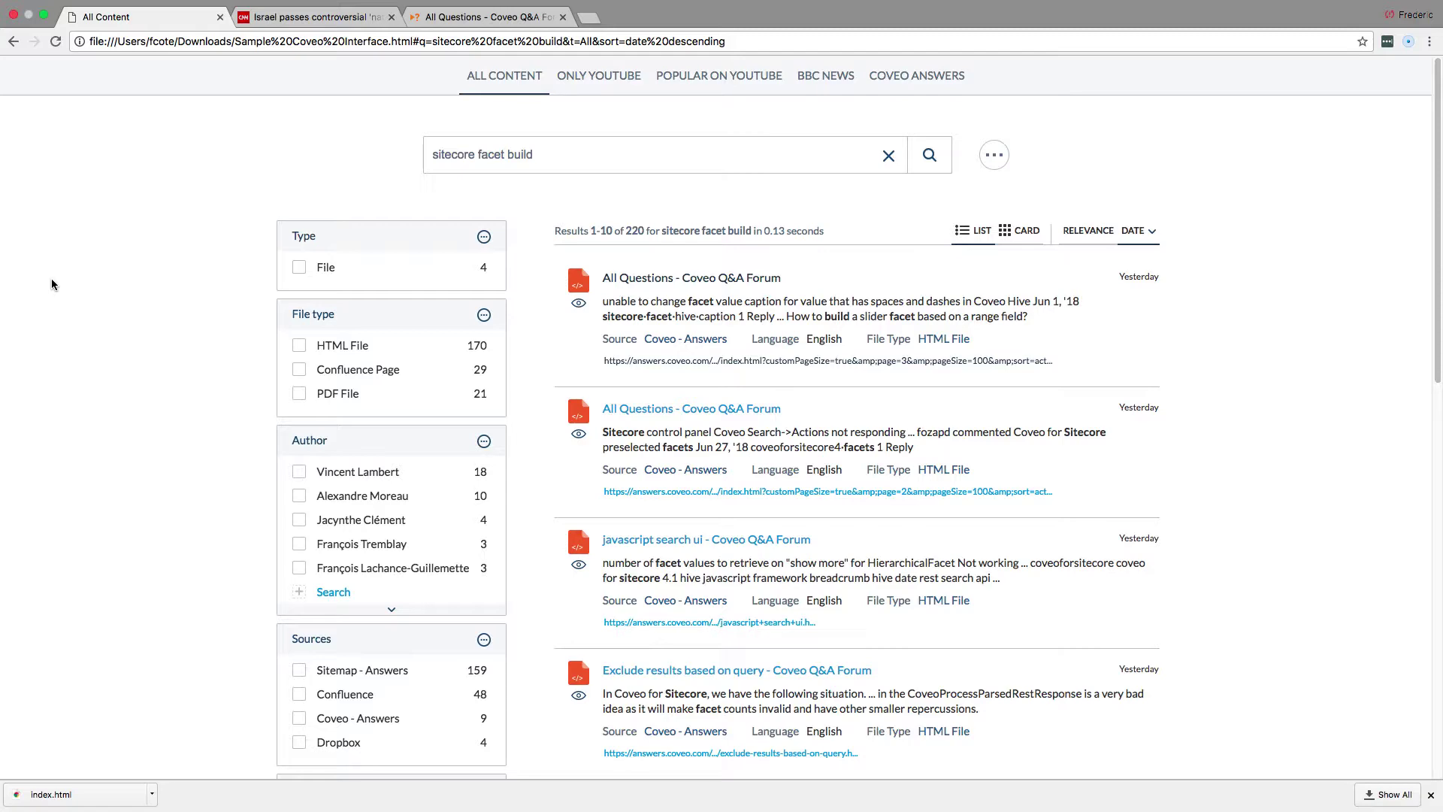
- Clear the query, filter by the Gmail Message file type and check the first email in Quick View
click(889, 157)
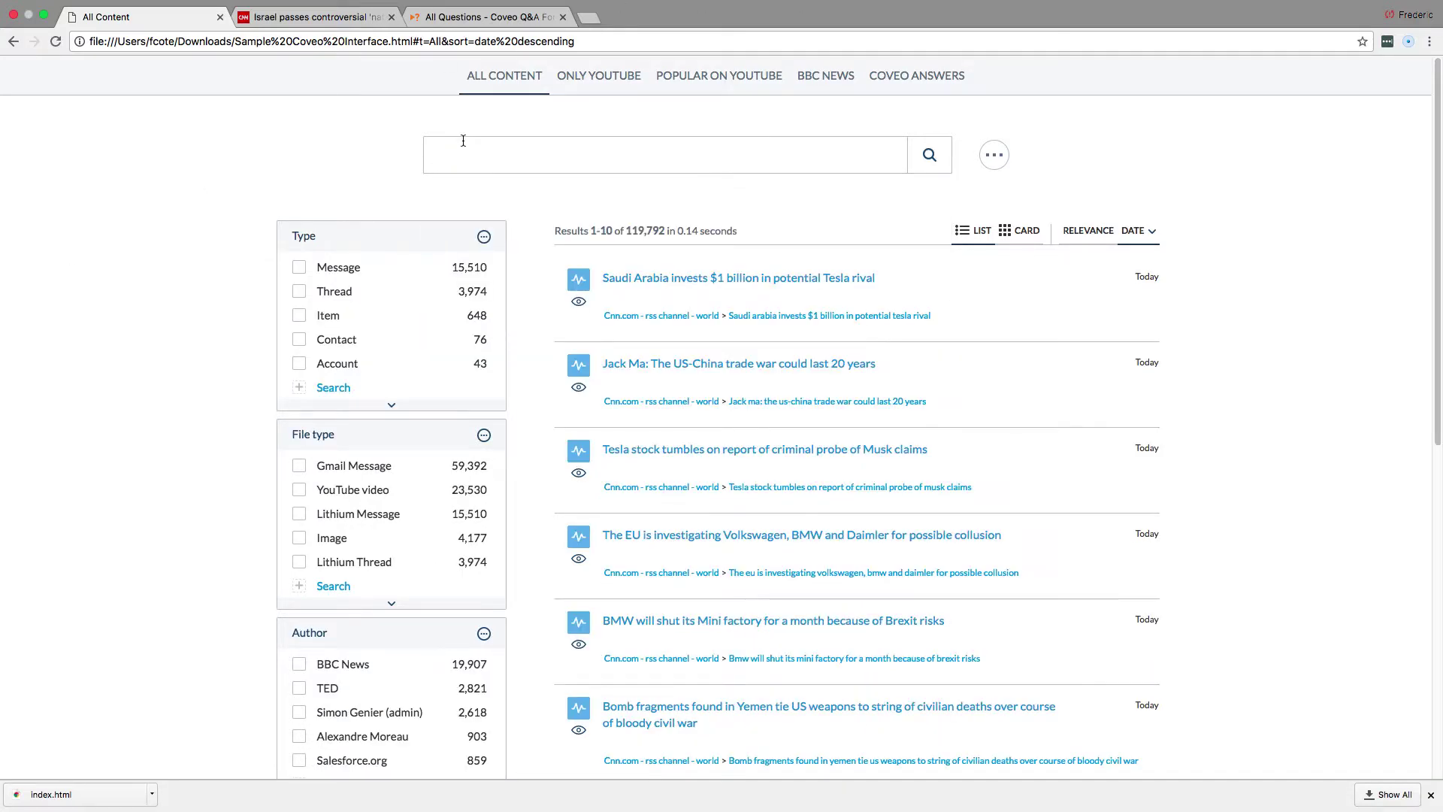
click(298, 468)
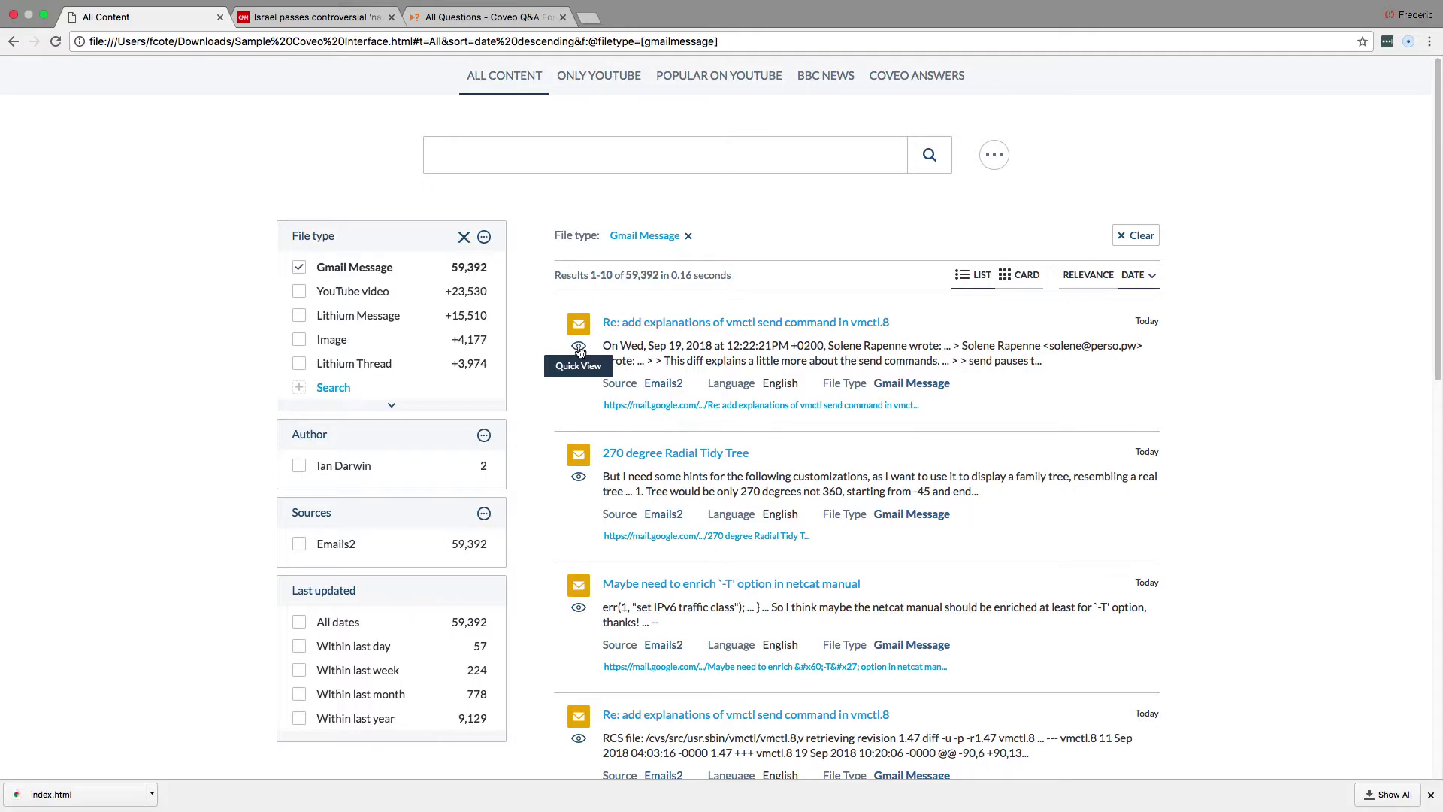
click(578, 347)
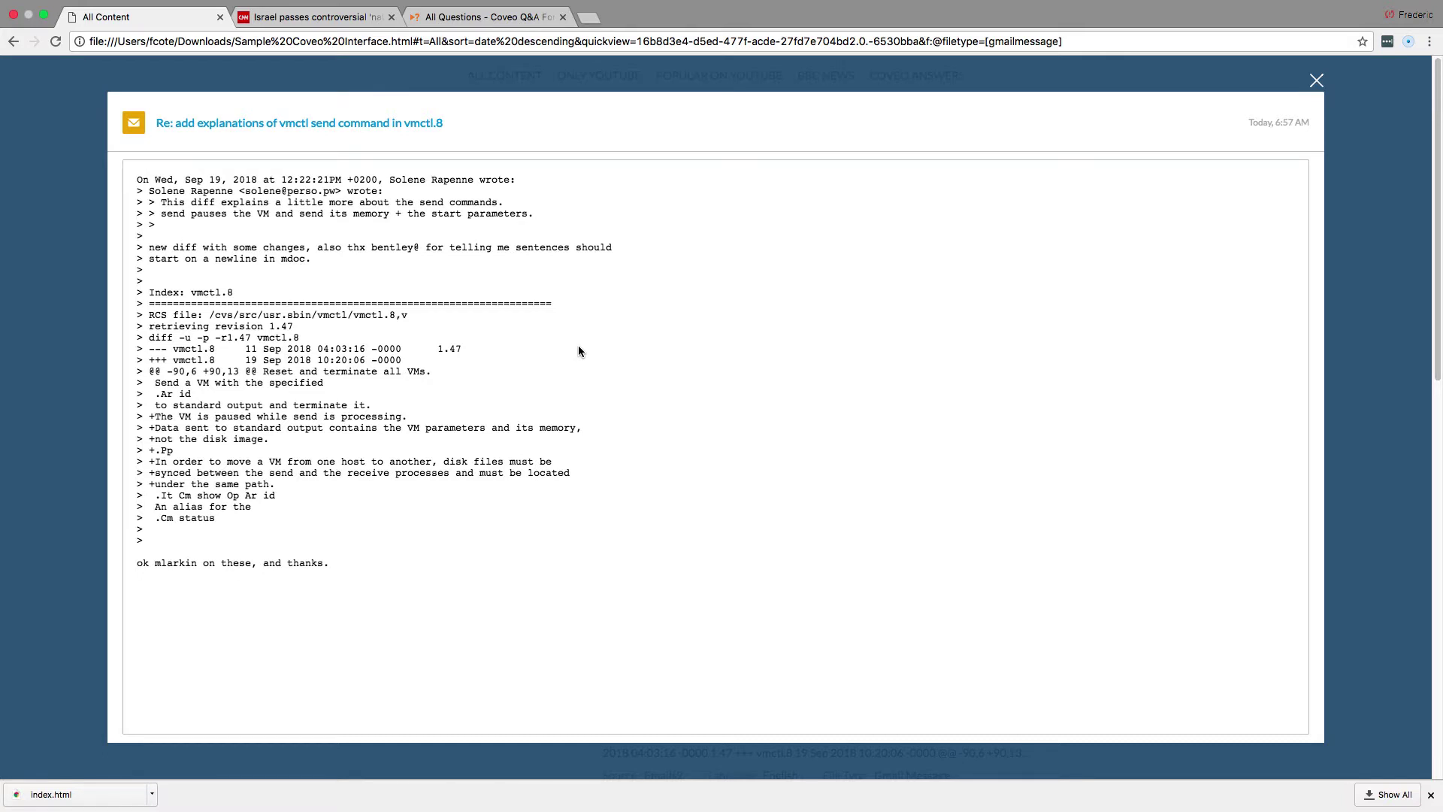
key(Escape)
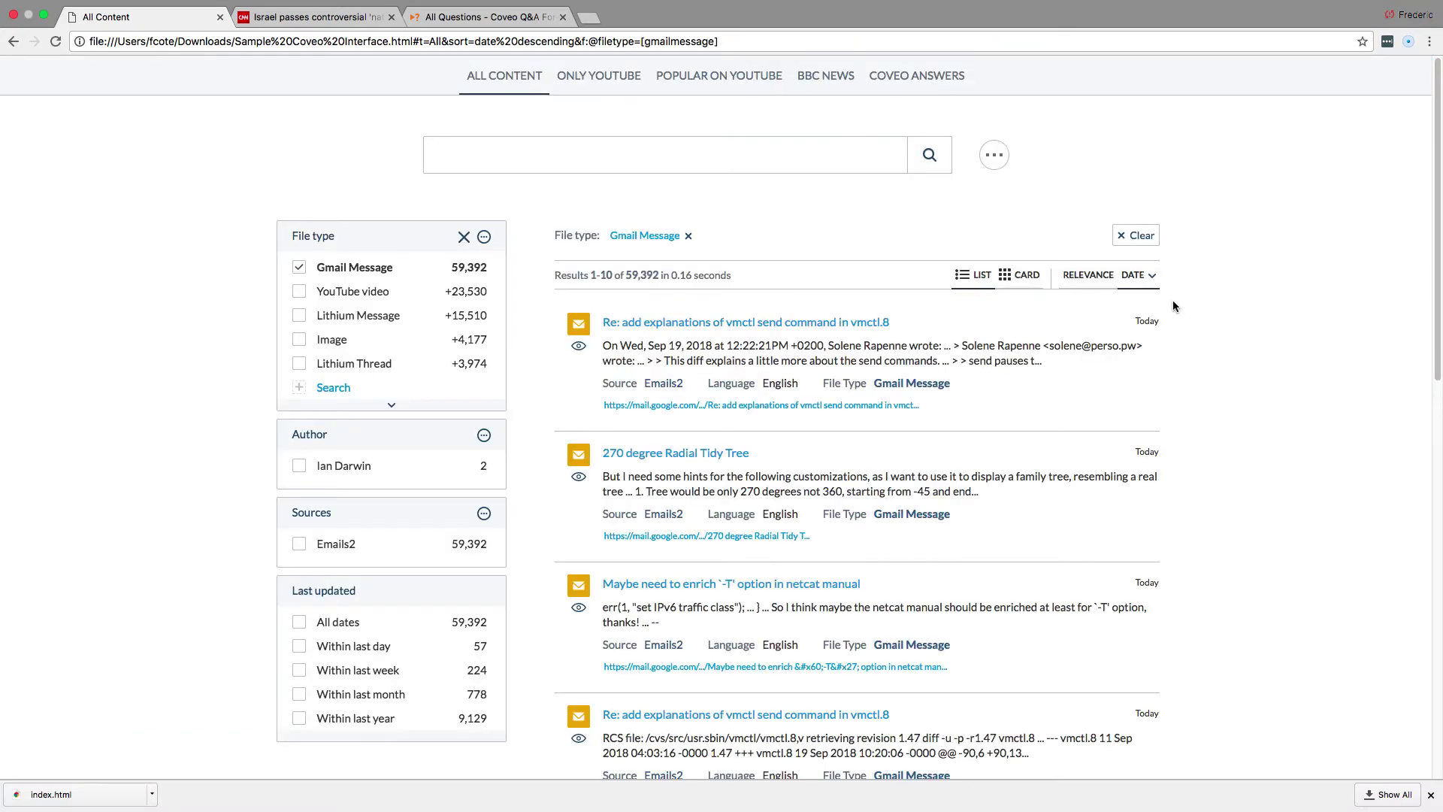